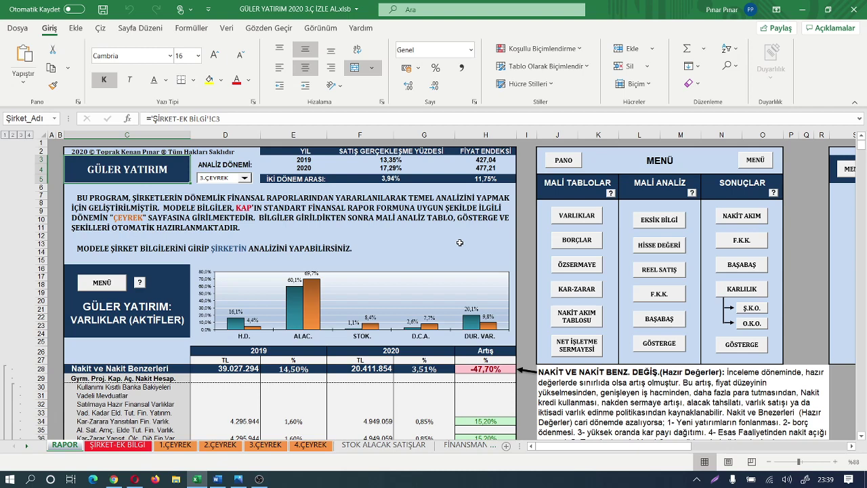
# Examine the 2019 and 2020 debt ratio chart in the report's Borçlar (Kaynaklar) section and return to the main menu.
pyautogui.scroll(-1, 459, 243)
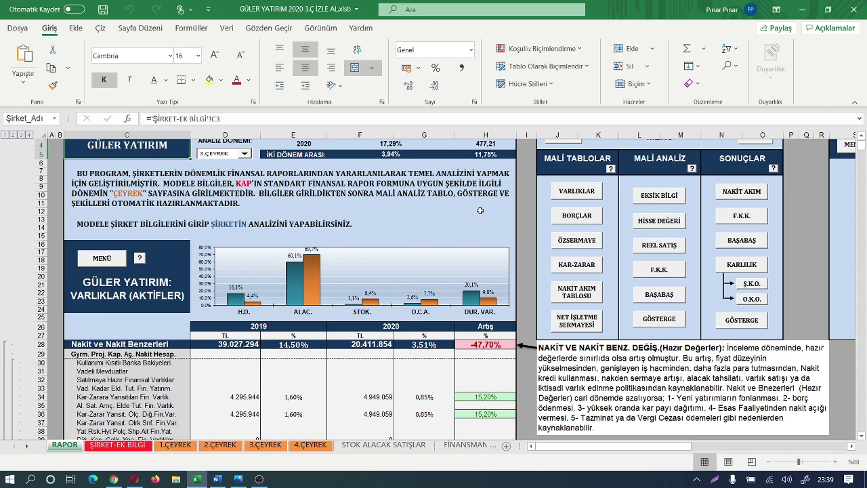
pyautogui.scroll(1, 480, 213)
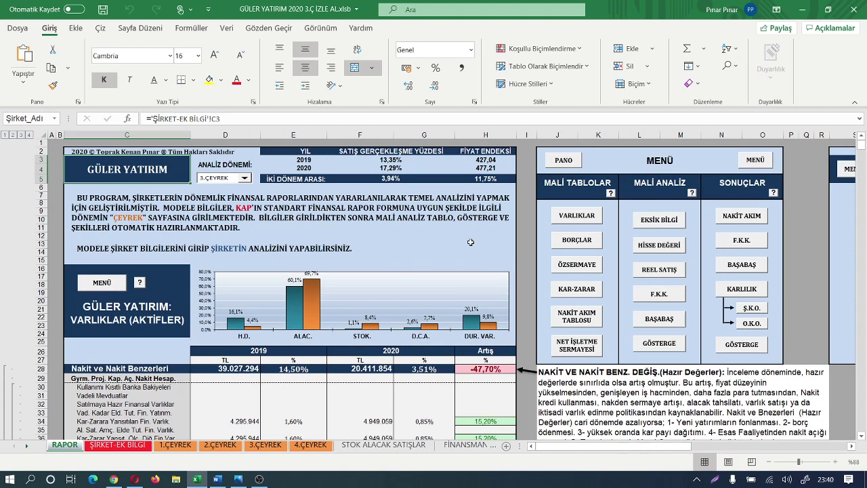
pyautogui.click(572, 243)
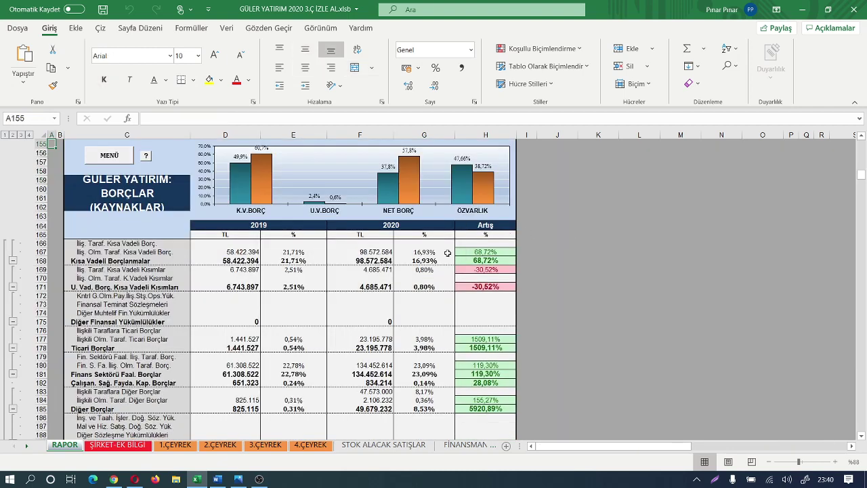
pyautogui.scroll(1, 447, 253)
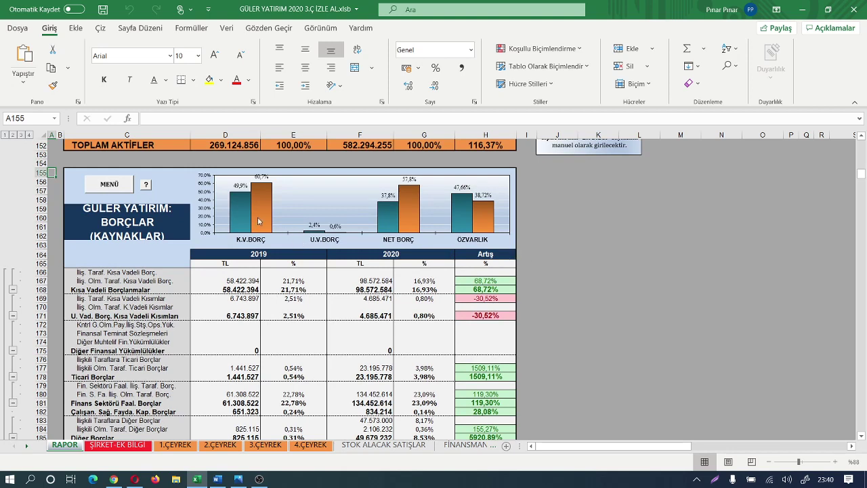
pyautogui.moveTo(258, 221)
pyautogui.moveTo(409, 230)
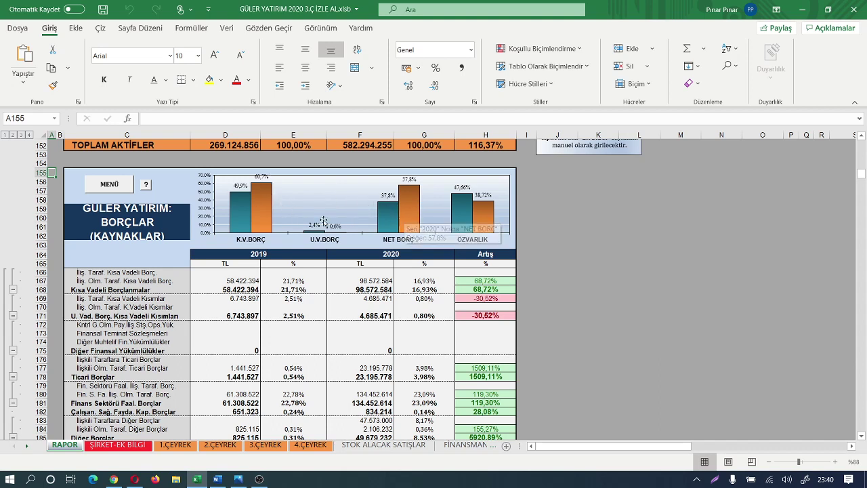
pyautogui.click(109, 185)
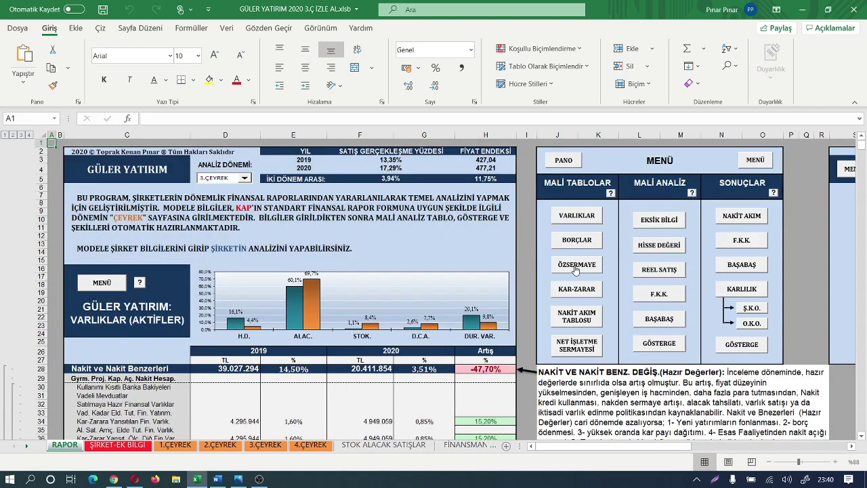
# Examine the Özsermaye section's equity chart, including the KAR and Ö.SER.KAR bars, and return to the main menu.
pyautogui.click(576, 271)
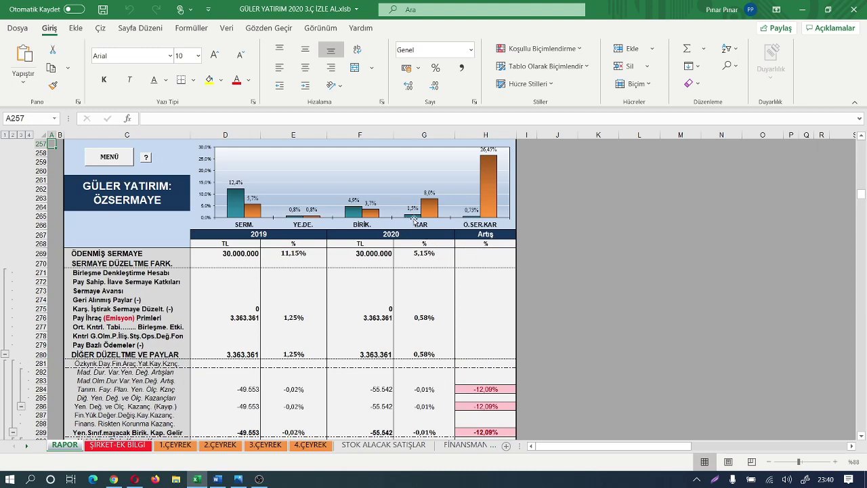
pyautogui.moveTo(416, 217)
pyautogui.moveTo(489, 167)
pyautogui.moveTo(478, 220)
pyautogui.click(108, 157)
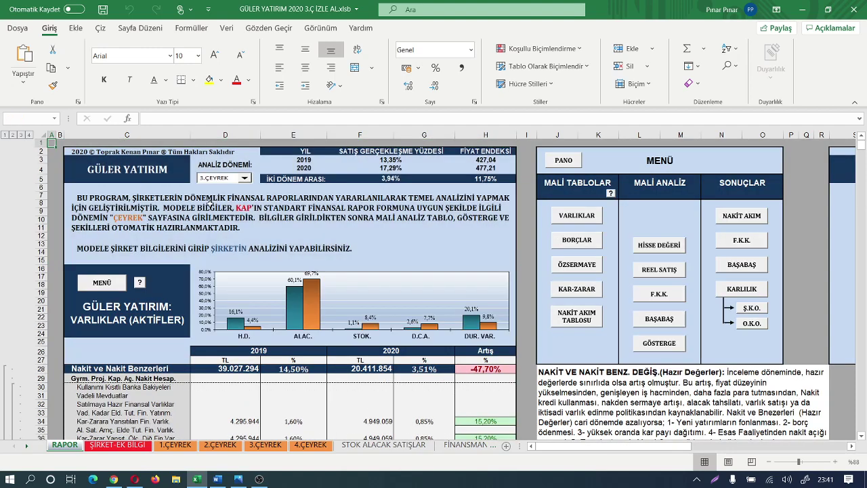
# Examine the cumulative and third-quarter charts in the Kar-Zarar section and return to the main menu.
pyautogui.click(574, 291)
pyautogui.scroll(1, 497, 285)
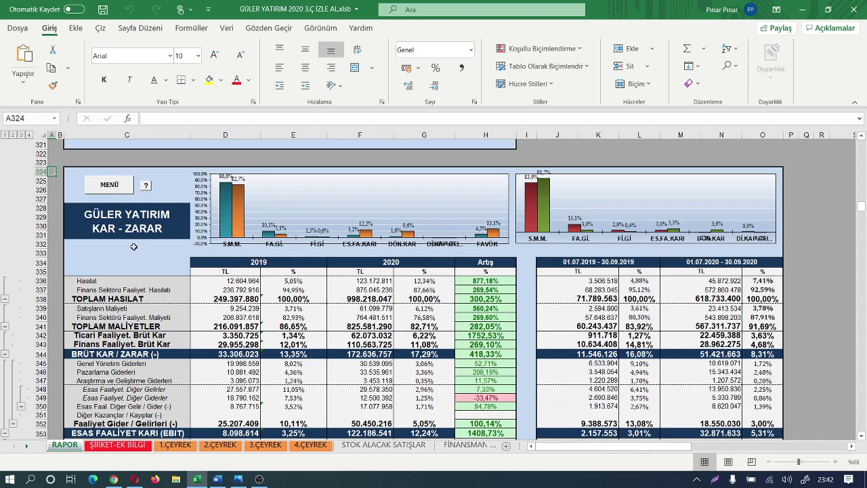
pyautogui.moveTo(237, 218)
pyautogui.moveTo(369, 235)
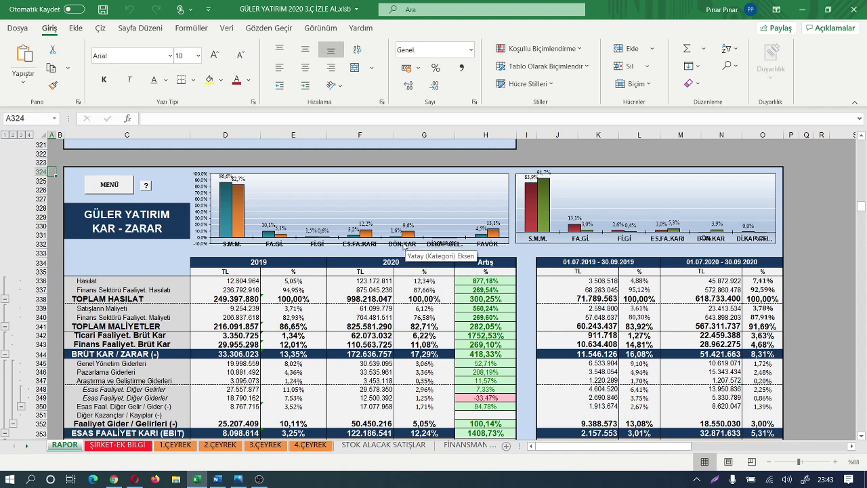
pyautogui.moveTo(407, 240)
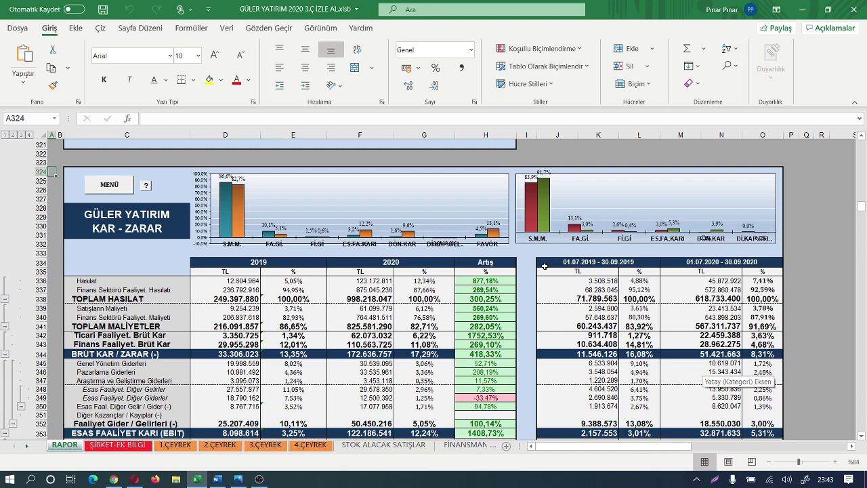
pyautogui.moveTo(534, 216)
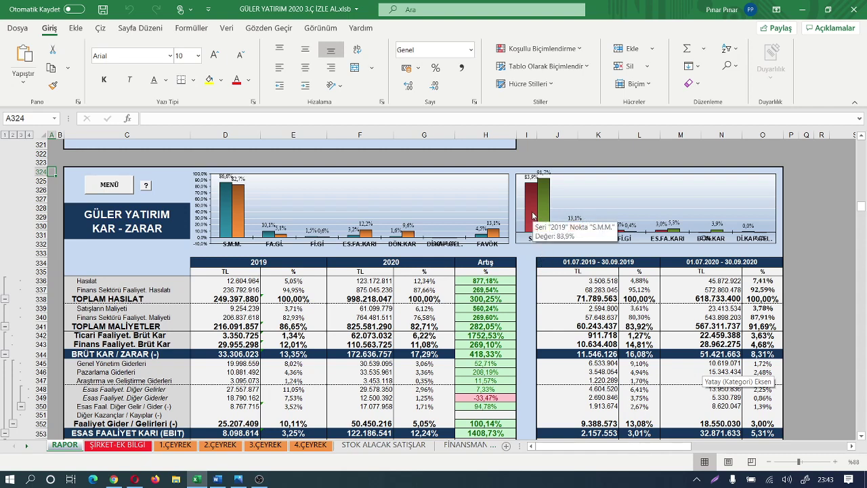
pyautogui.moveTo(546, 202)
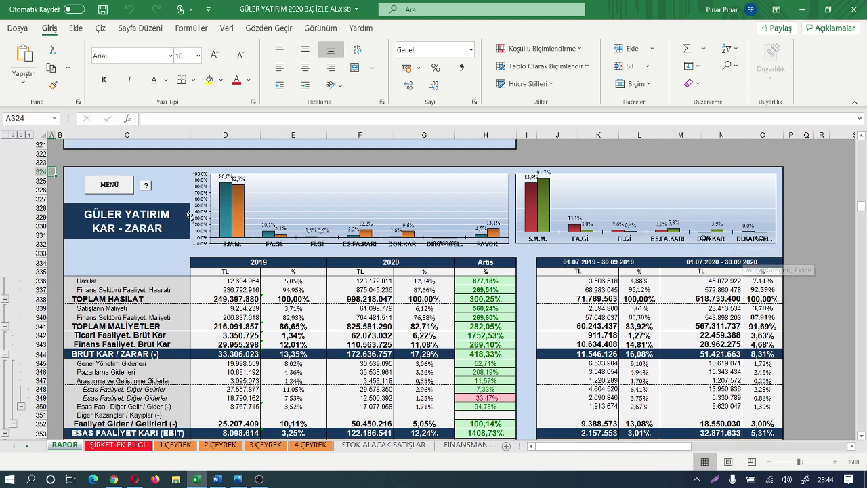
pyautogui.click(109, 185)
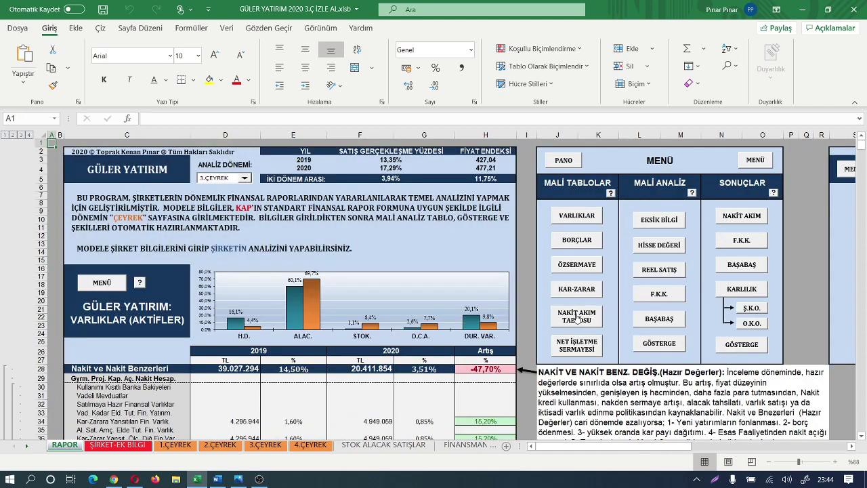
# Open the Nakit Akım Tablosu, read through the related Nakit (Para) Akım Değerleme section, and return to the main menu.
pyautogui.click(576, 317)
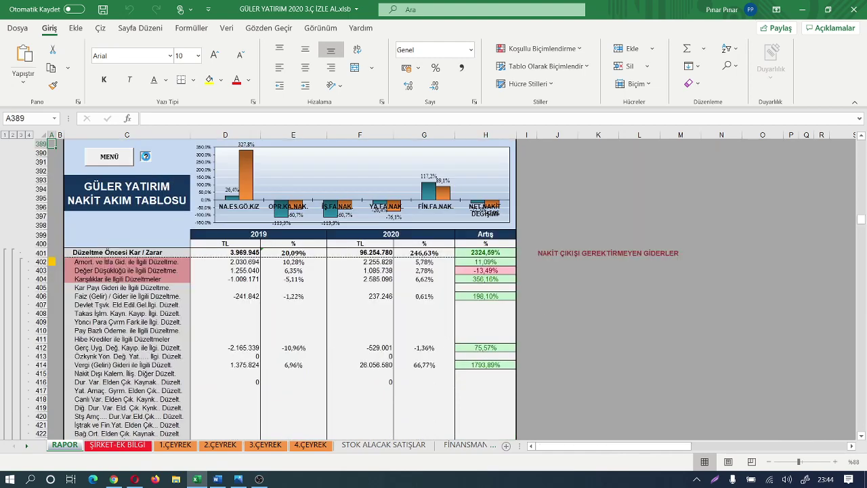
pyautogui.click(145, 156)
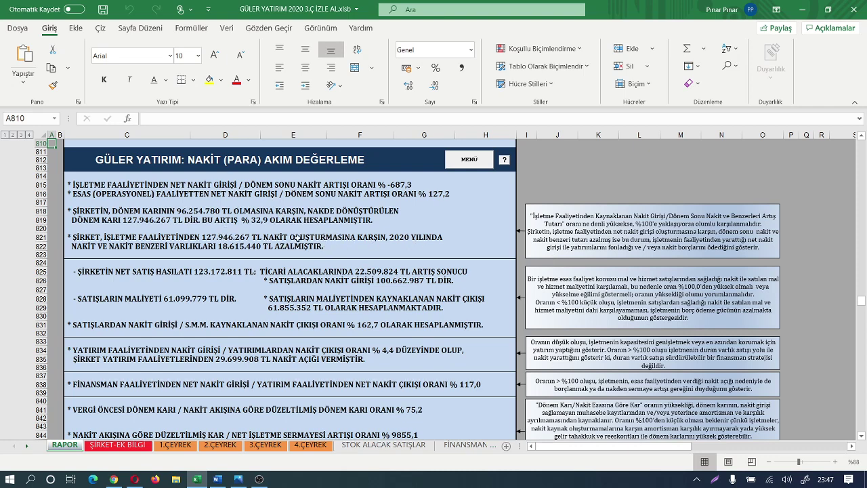
pyautogui.scroll(-3, 290, 267)
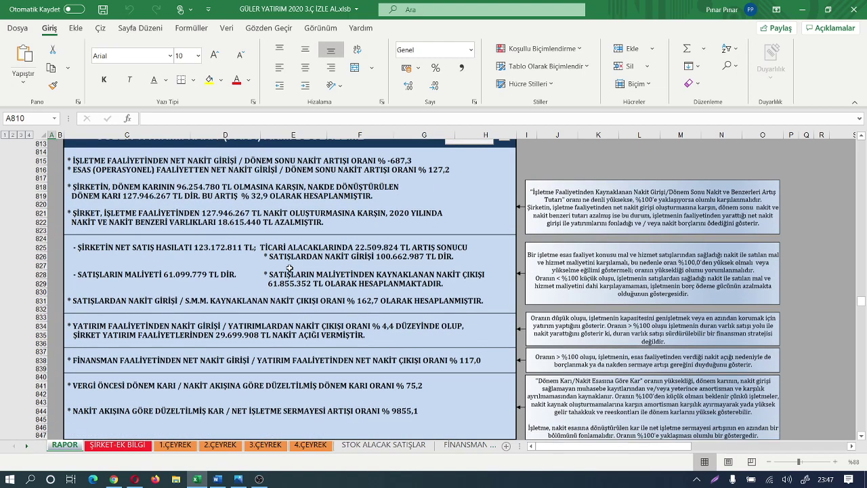
pyautogui.scroll(-1, 290, 268)
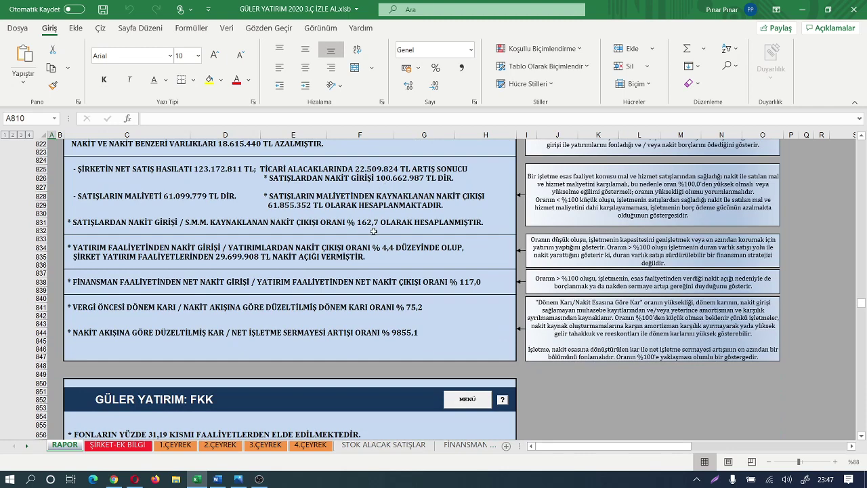
pyautogui.scroll(2, 372, 196)
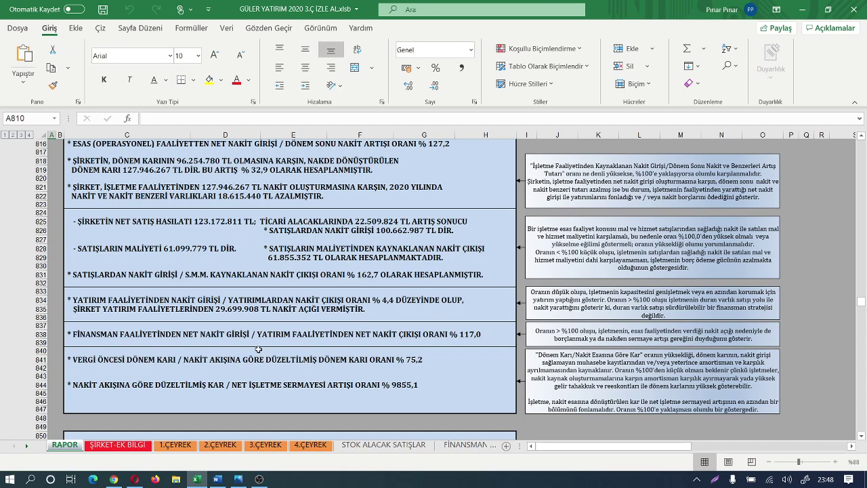
pyautogui.scroll(-1, 252, 357)
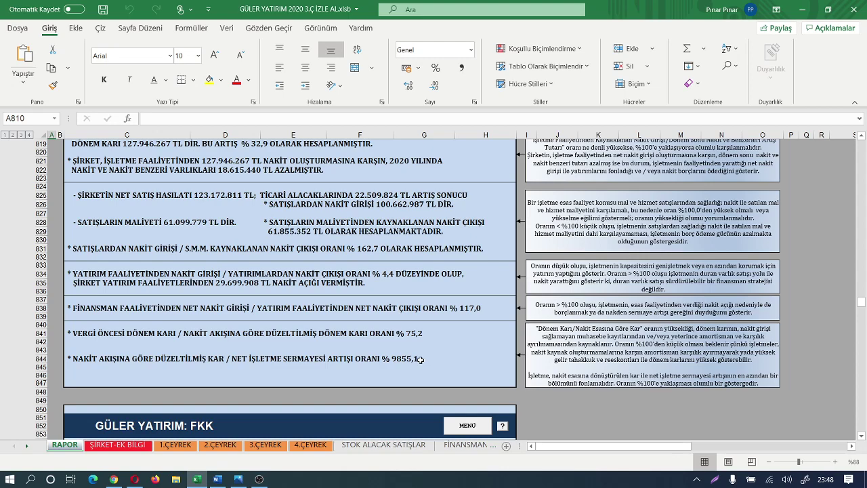
pyautogui.scroll(4, 430, 364)
pyautogui.scroll(-4, 446, 393)
pyautogui.click(460, 426)
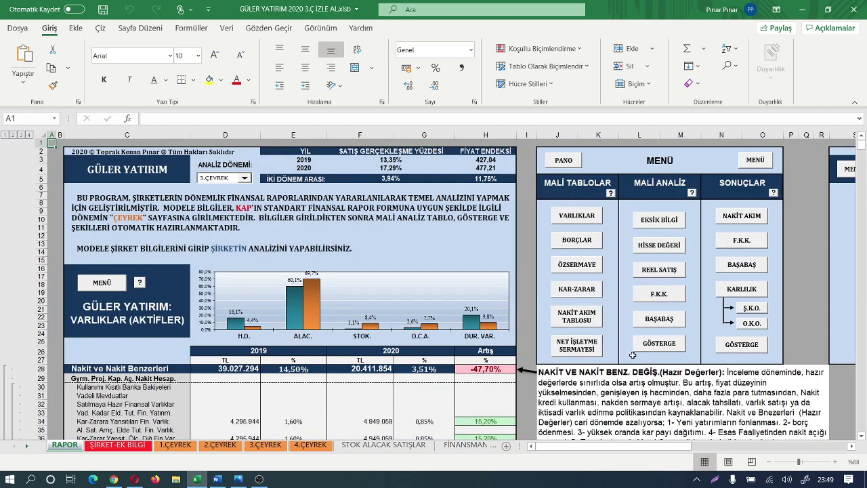
# Review the Reel Satış Artışları and Net İşletme Sermayesi sections, returning to the main menu after each.
pyautogui.click(651, 270)
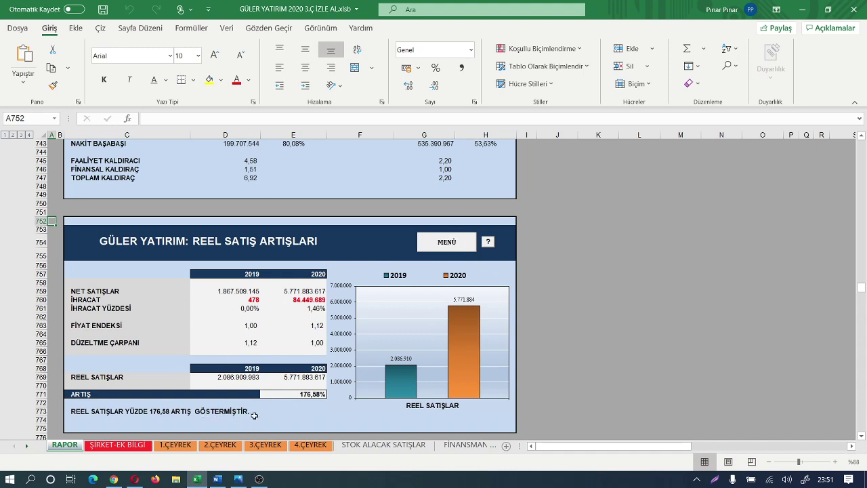
pyautogui.click(447, 242)
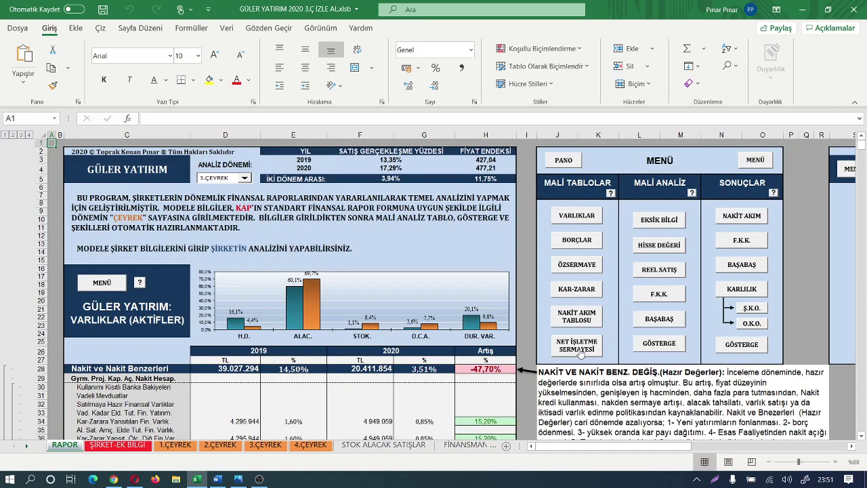
pyautogui.click(574, 347)
pyautogui.scroll(-1, 309, 296)
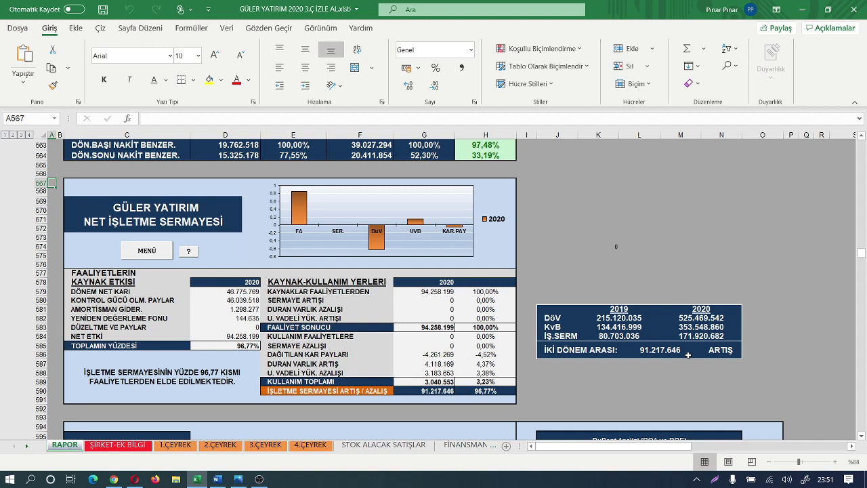
pyautogui.click(165, 253)
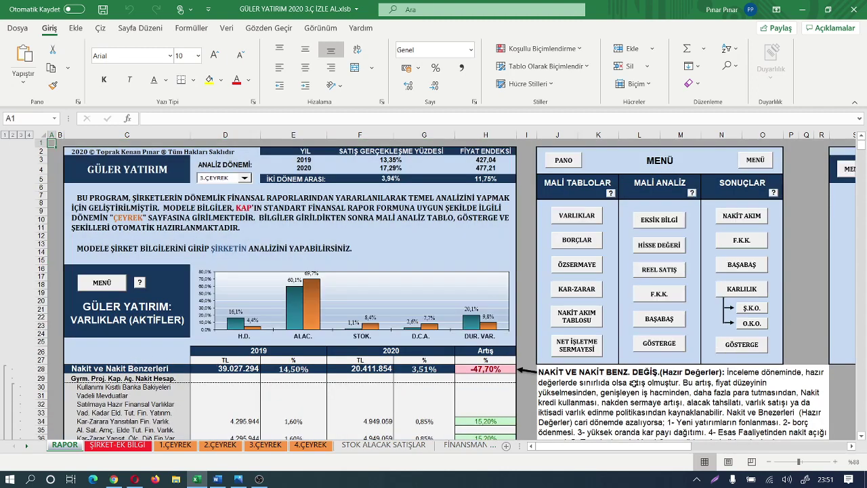
# Review the F.K.K. (fund source and use) table and the Göstergeler ratios under Mali Analiz, returning to the main menu after each.
pyautogui.click(657, 293)
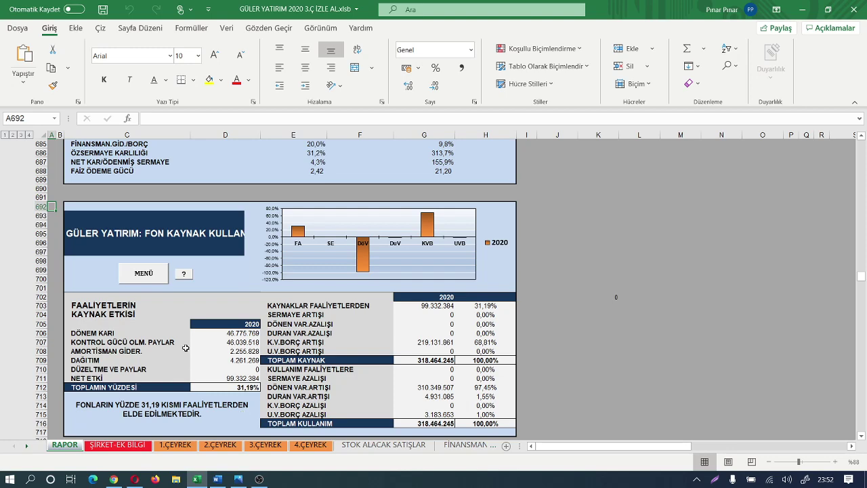
pyautogui.click(144, 274)
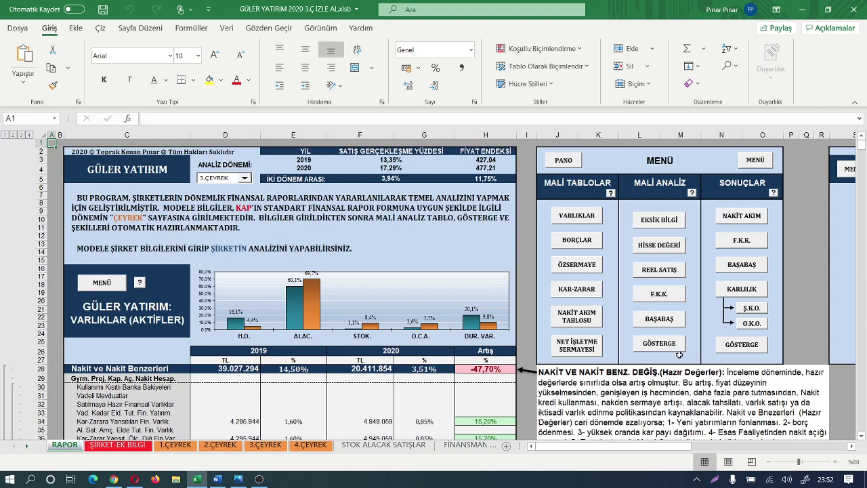
pyautogui.click(655, 345)
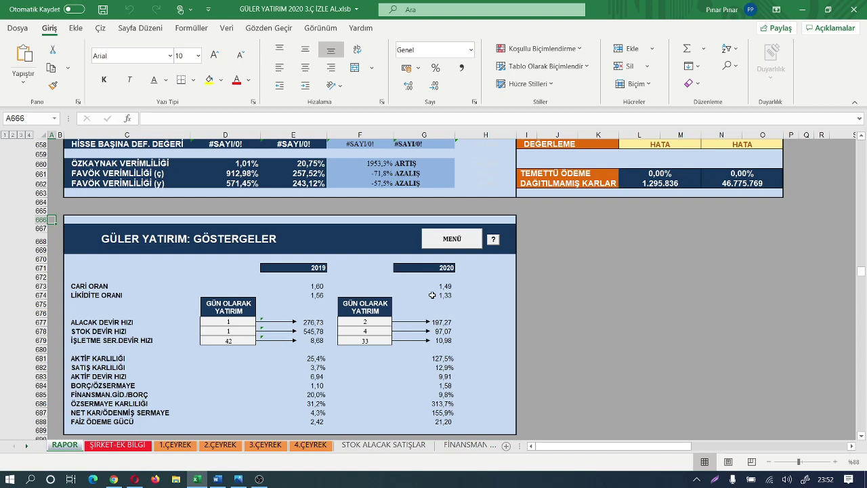
pyautogui.scroll(-1, 440, 325)
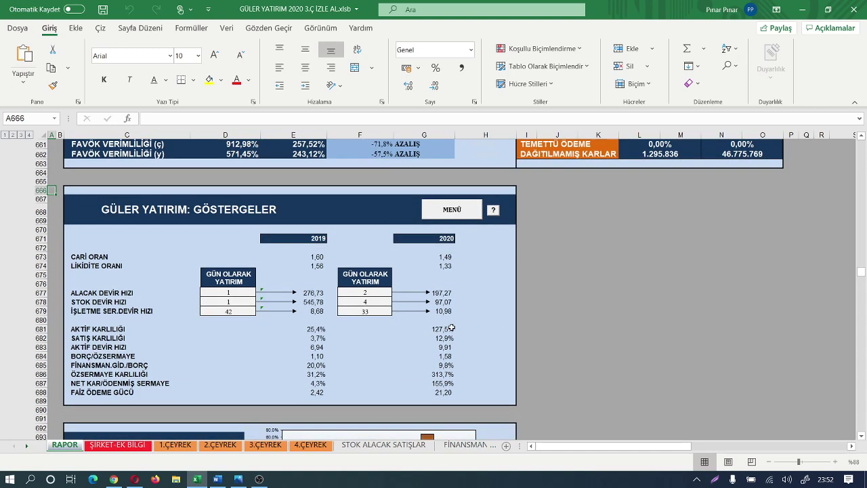
pyautogui.scroll(-1, 450, 328)
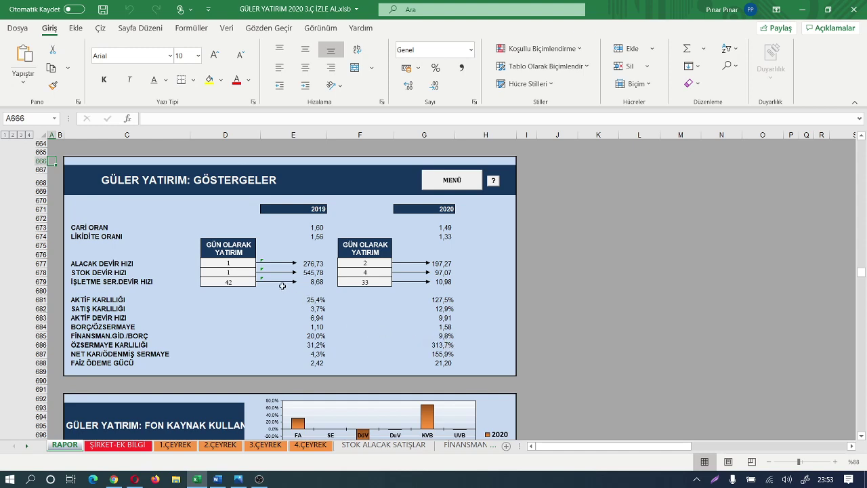
pyautogui.click(439, 183)
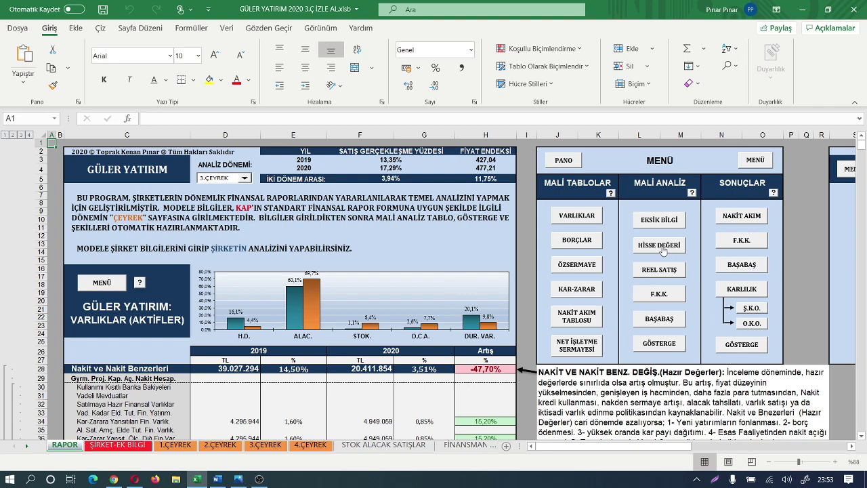
# Read the F.K.K. and Başabaş evaluations under Sonuçlar, and open the Karlılık Analizi results.
pyautogui.click(740, 241)
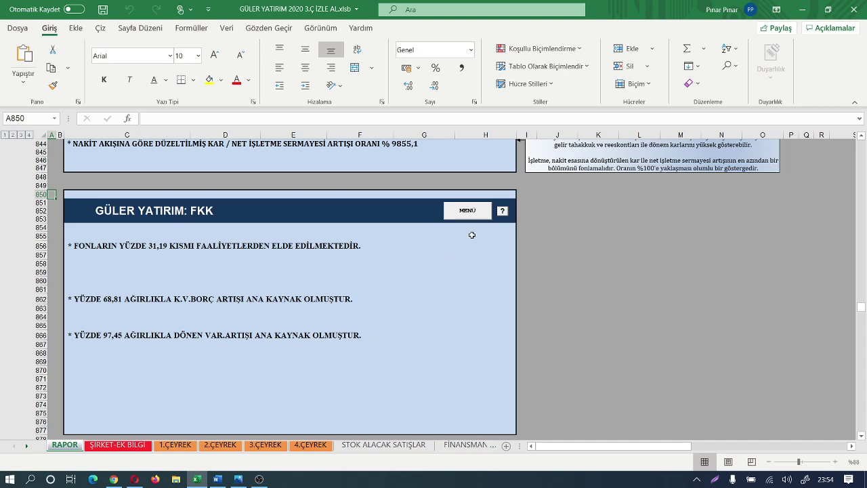
pyautogui.click(467, 211)
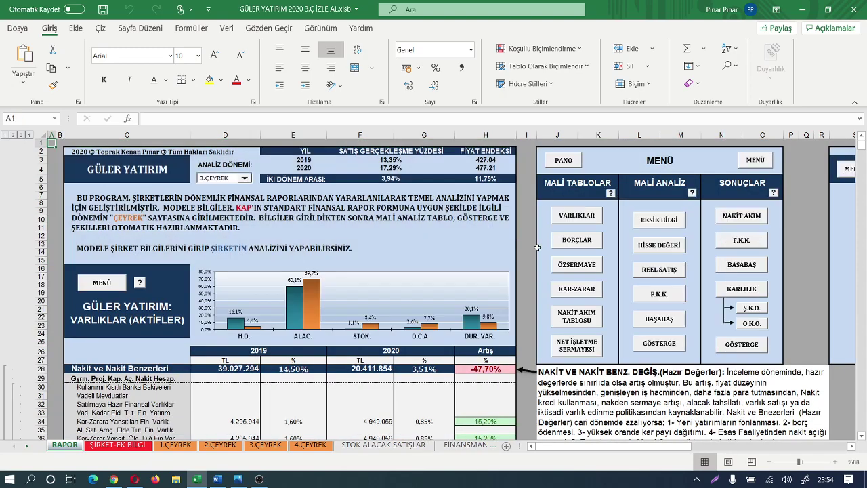
pyautogui.click(747, 267)
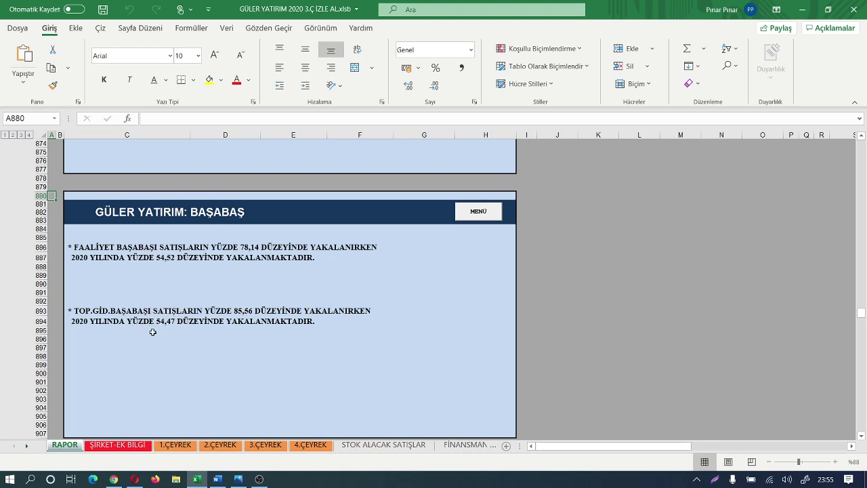
pyautogui.click(466, 218)
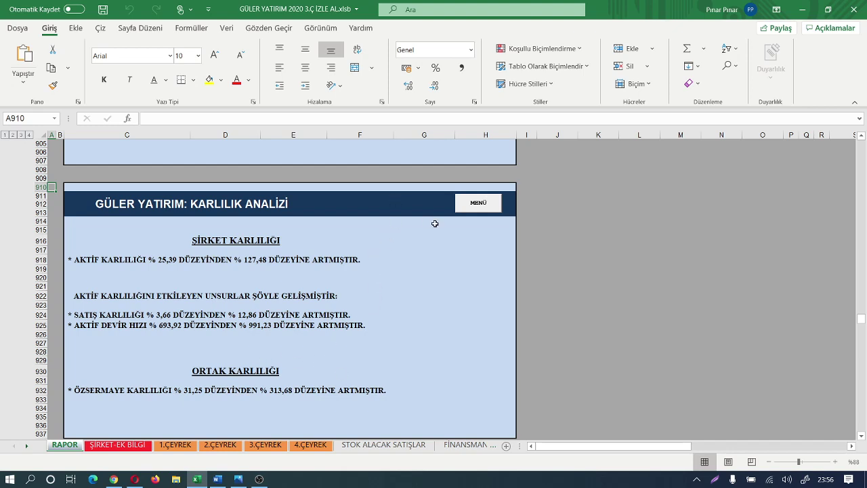
# Return to the main menu, read the Gösterge results under Sonuçlar, and go back to the main menu.
pyautogui.click(478, 203)
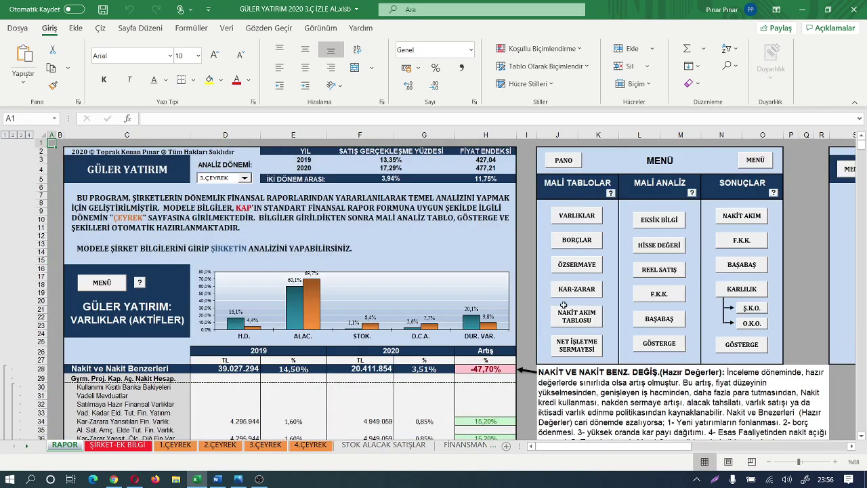
pyautogui.click(744, 345)
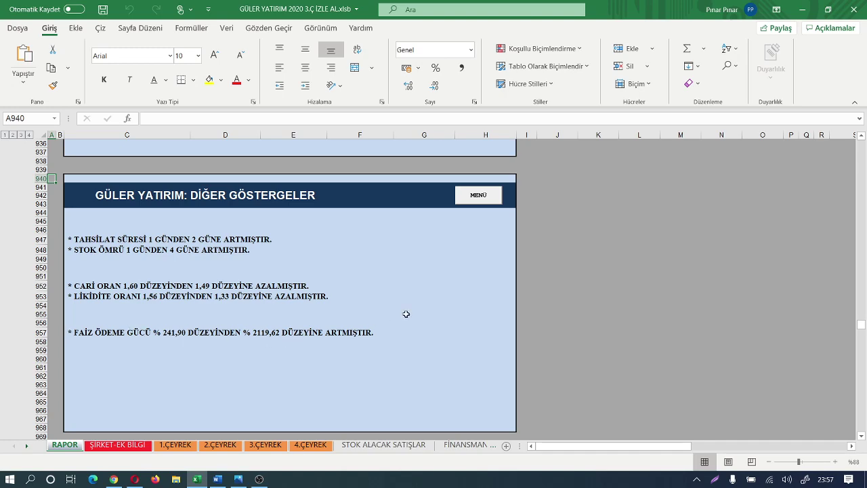
pyautogui.click(477, 196)
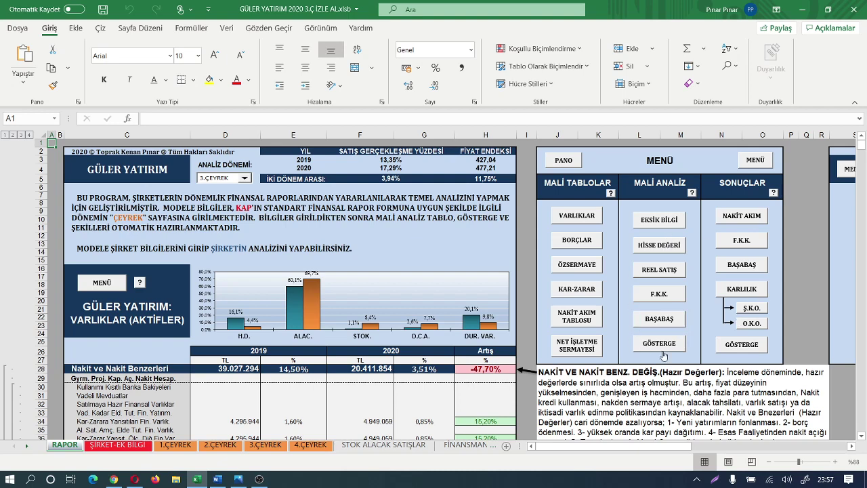
# Open the Hisse Değeri section under Mali Analiz and review its share price, valuation and operational performance figures.
pyautogui.click(659, 247)
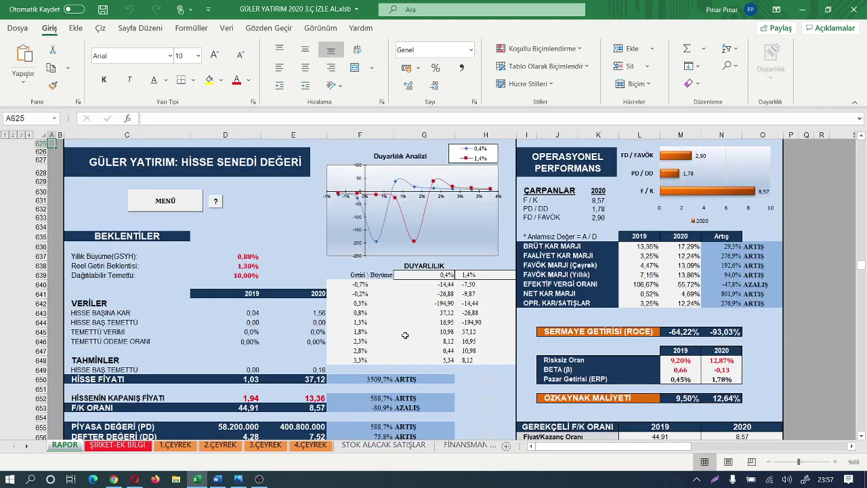
pyautogui.scroll(-2, 390, 315)
pyautogui.scroll(-2, 390, 314)
pyautogui.scroll(3, 390, 313)
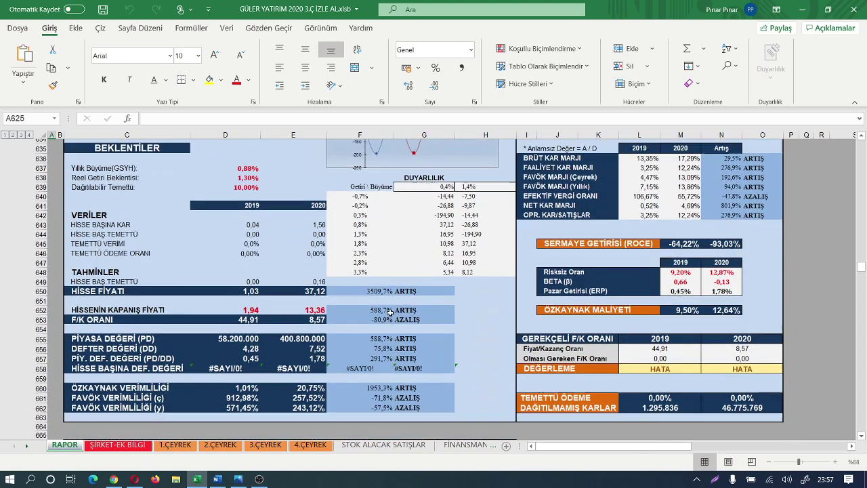
pyautogui.scroll(-2, 303, 316)
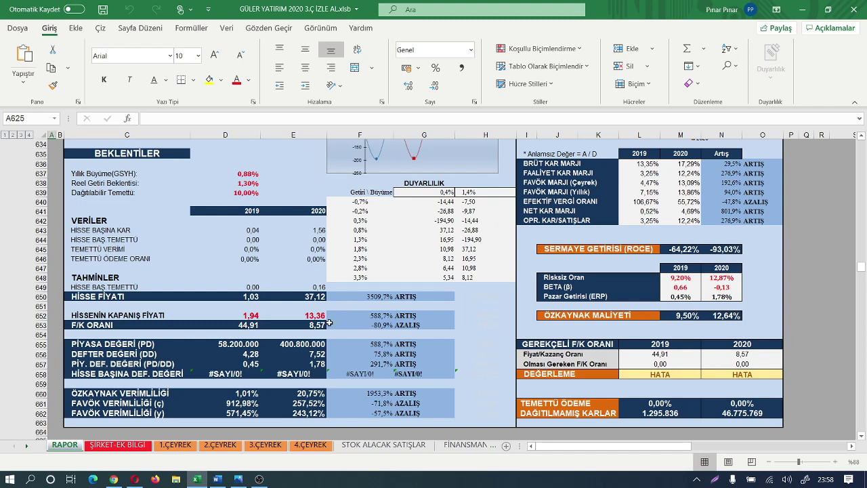
# Change the HİSSE FİYATI label in cell C650 to "HİSSE OLMASI GEREKEN FİYATI".
pyautogui.click(102, 298)
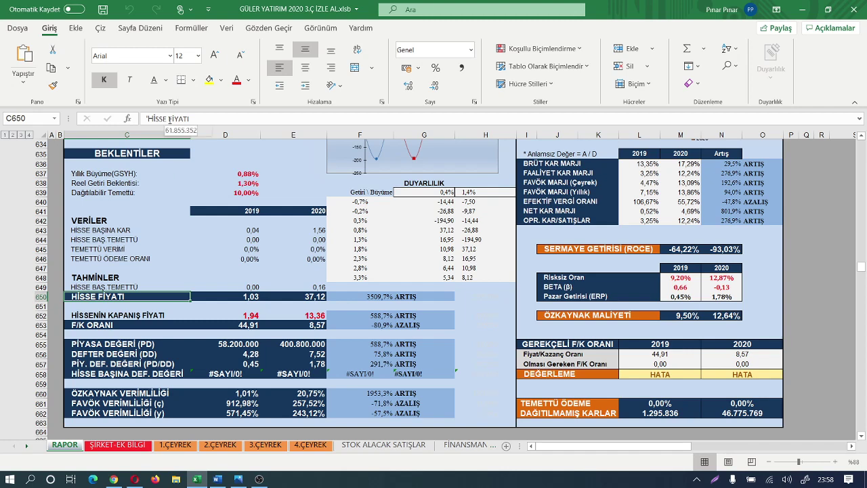
pyautogui.click(170, 120)
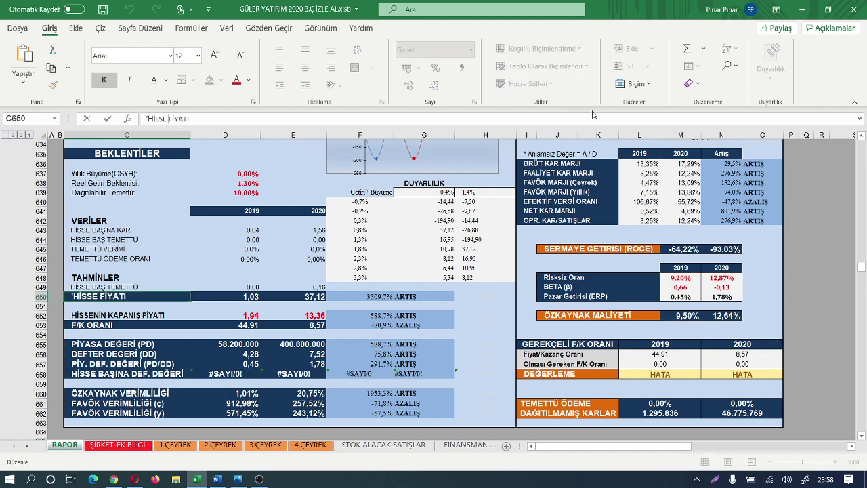
pyautogui.write('OLMASI ')
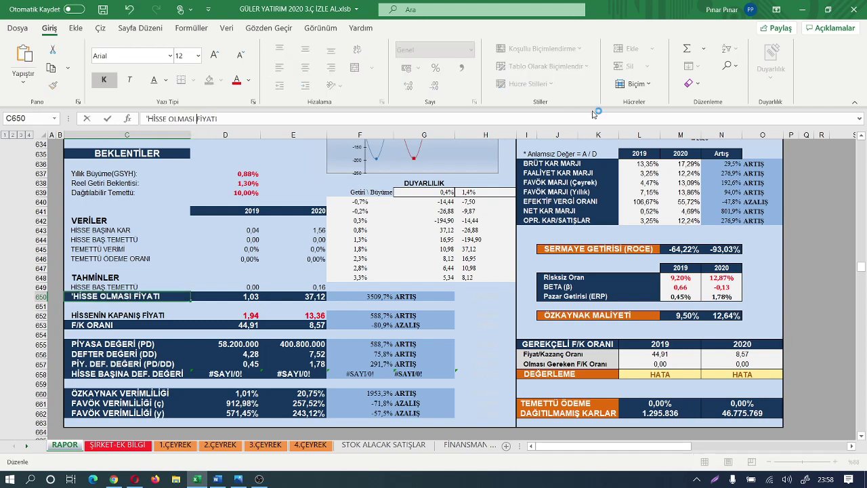
pyautogui.write('GERE')
pyautogui.write('KEN')
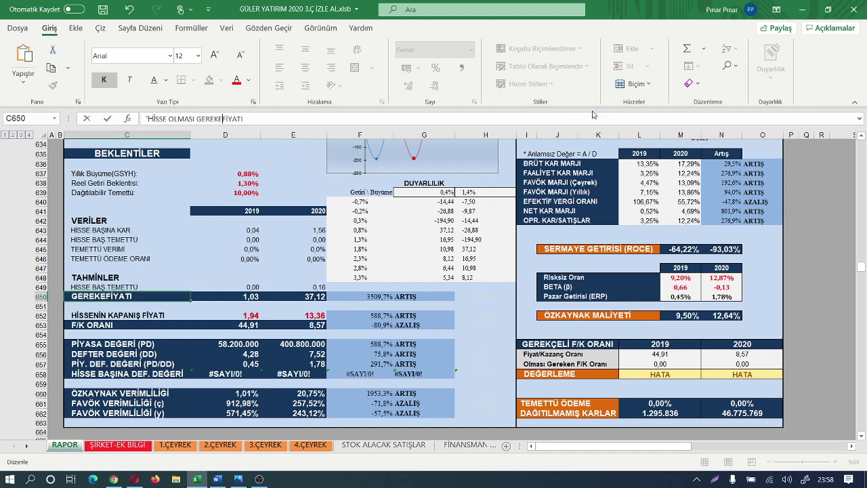
pyautogui.press('Return')
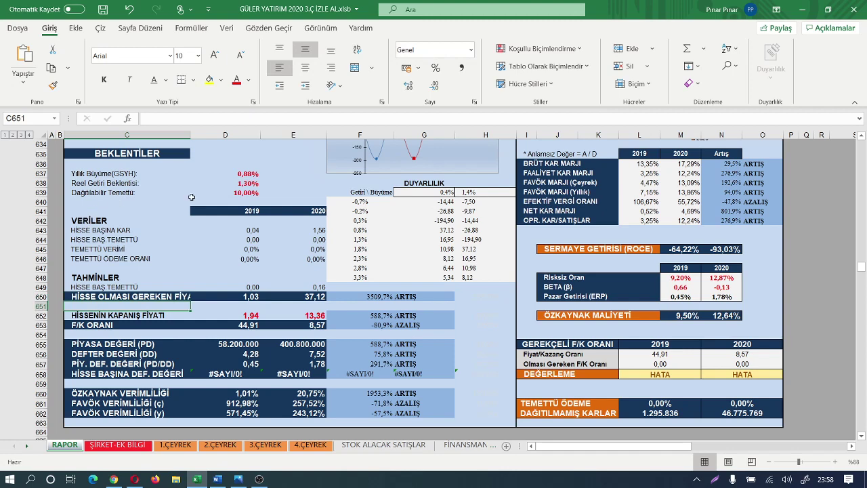
# Set the font size of the label in cell C650 to 11 and return to the main menu.
pyautogui.click(120, 296)
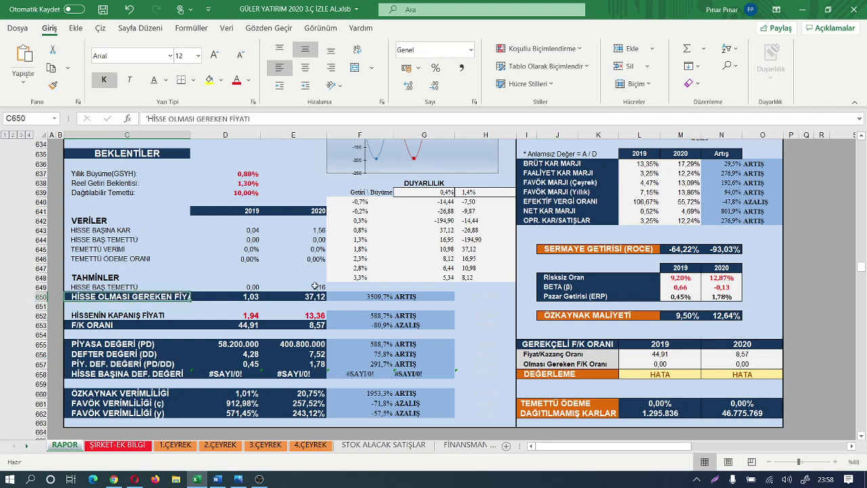
pyautogui.click(197, 57)
pyautogui.click(184, 113)
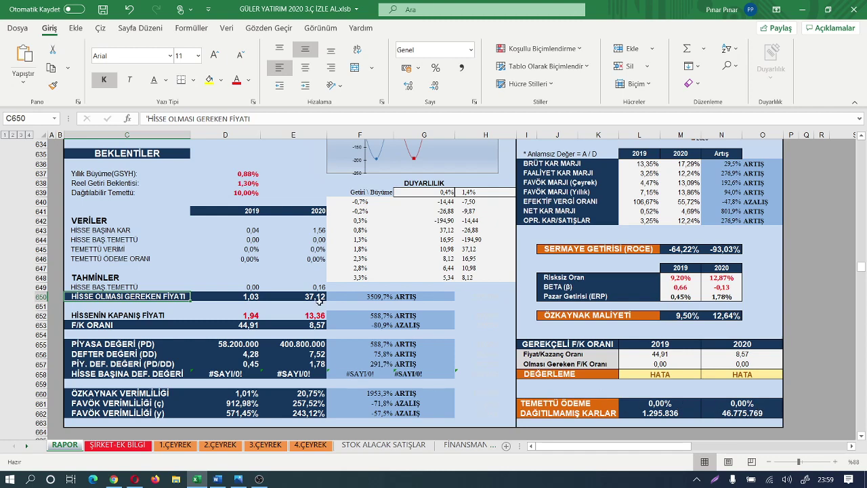
pyautogui.scroll(2, 414, 295)
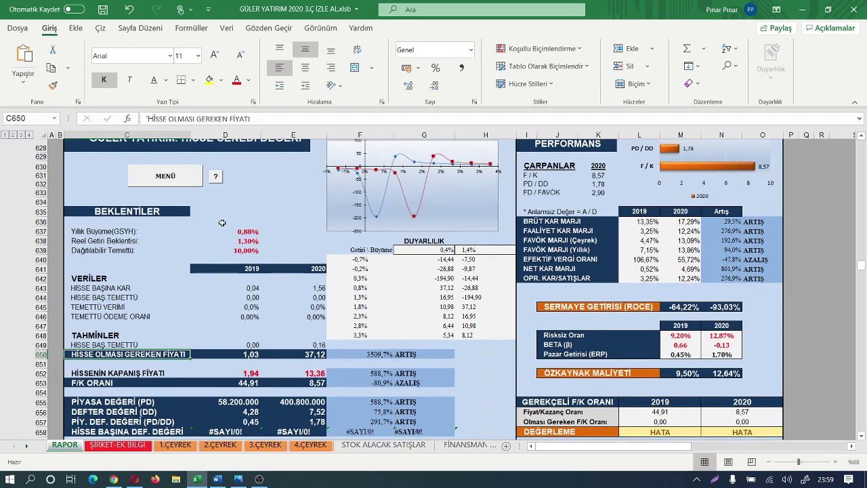
pyautogui.click(173, 175)
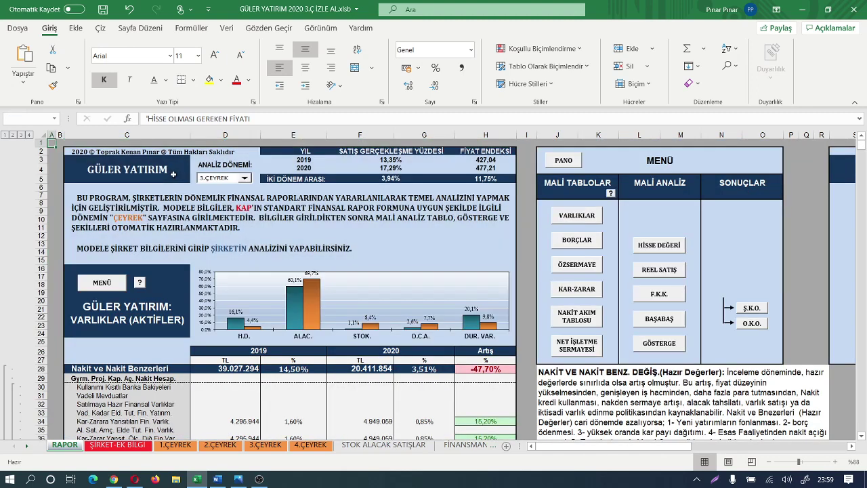